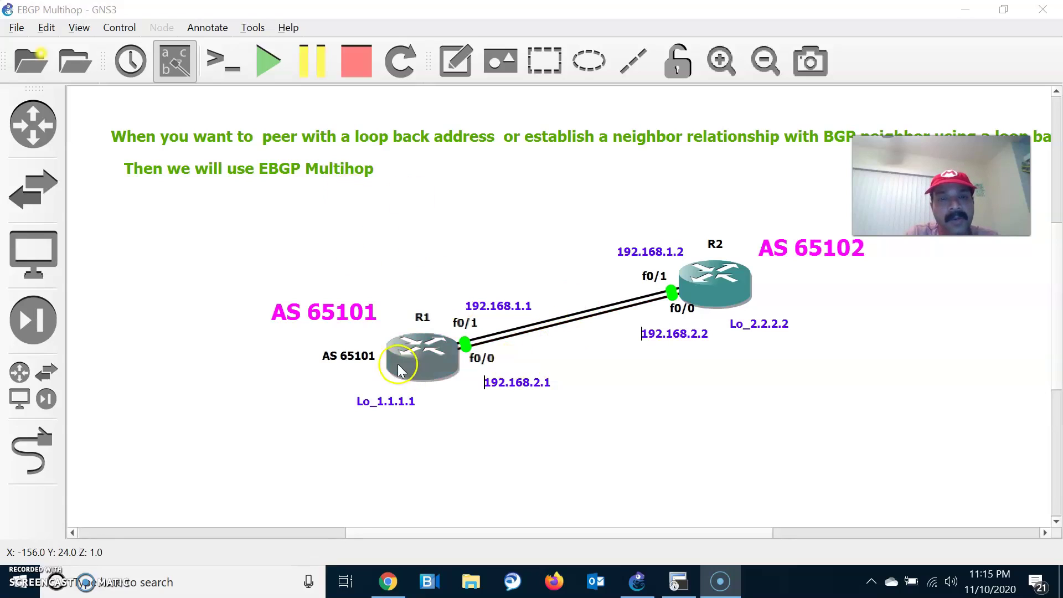
On R1, start BGP AS 65101 and add neighbor 2.2.2.2 with remote-as 65102.
{"action": "left_click", "coordinate": [679, 582]}
{"action": "type", "text": "conf t"}
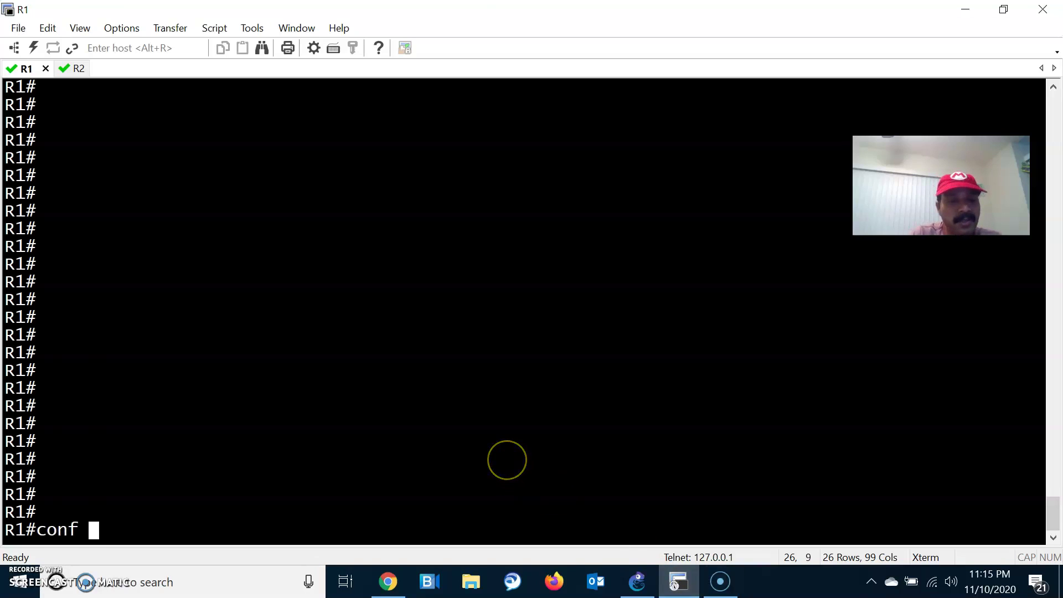
{"action": "key", "text": "Return"}
{"action": "key", "text": "Return"}
{"action": "key", "text": "Return"}
{"action": "key", "text": "Return"}
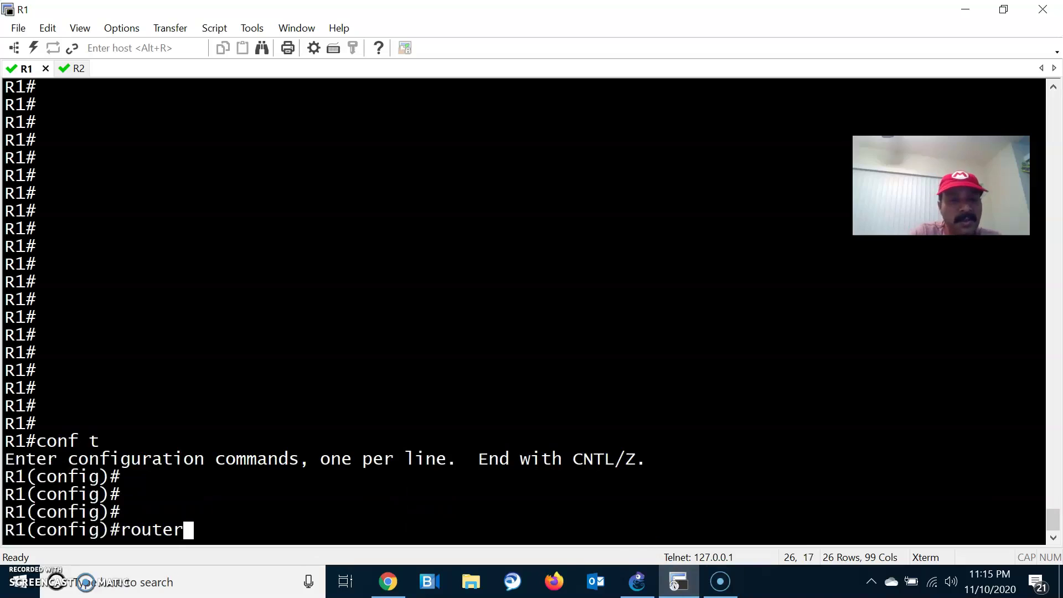
{"action": "type", "text": "router bgp 65101"}
{"action": "key", "text": "Return"}
{"action": "key", "text": "Return"}
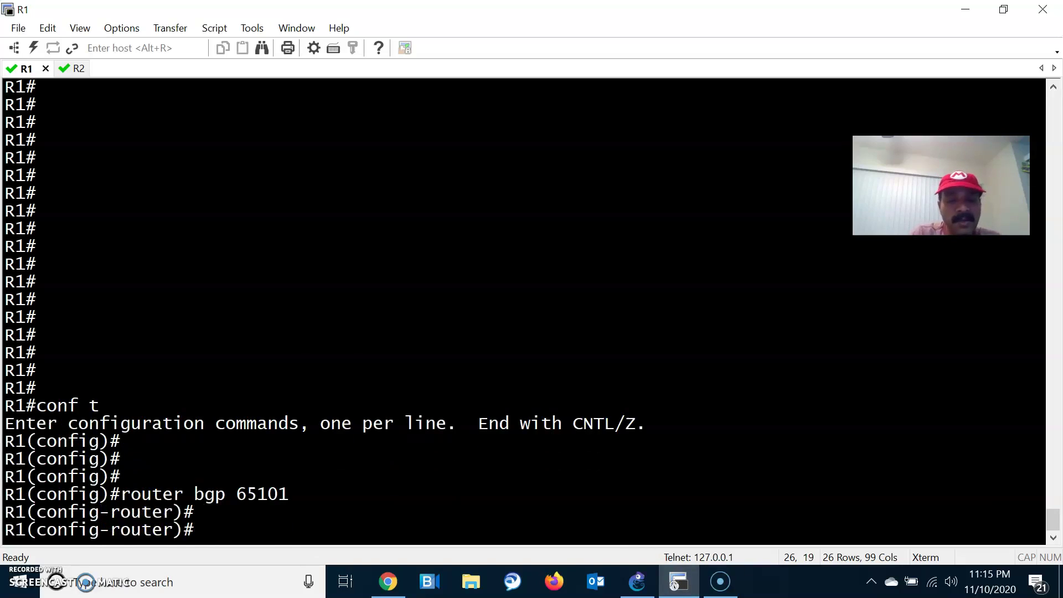
{"action": "type", "text": "nei"}
{"action": "key", "text": "Tab"}
{"action": "key", "text": "alt+p"}
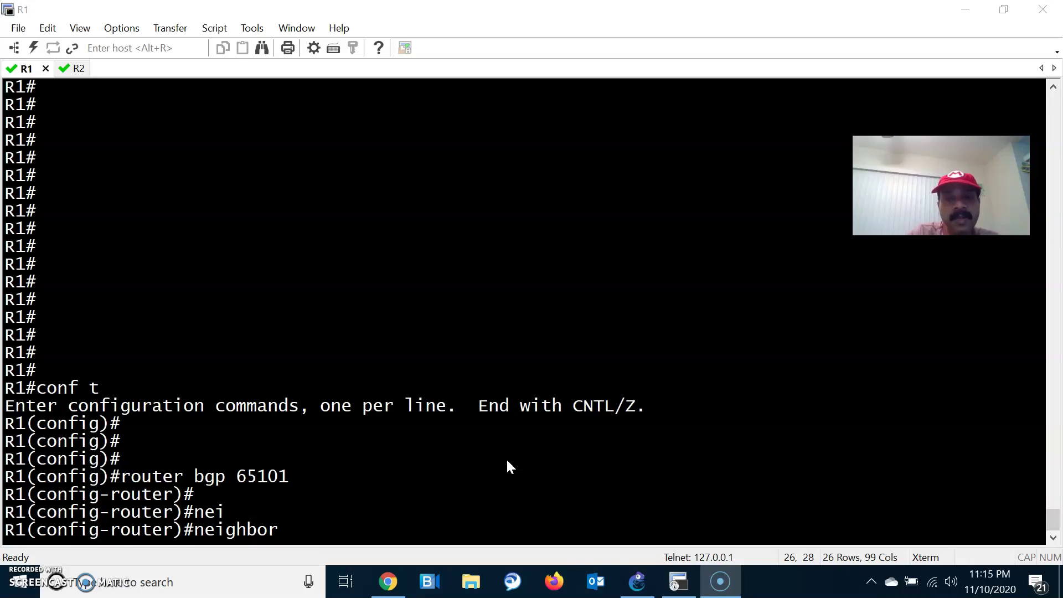
{"action": "left_click", "coordinate": [637, 581]}
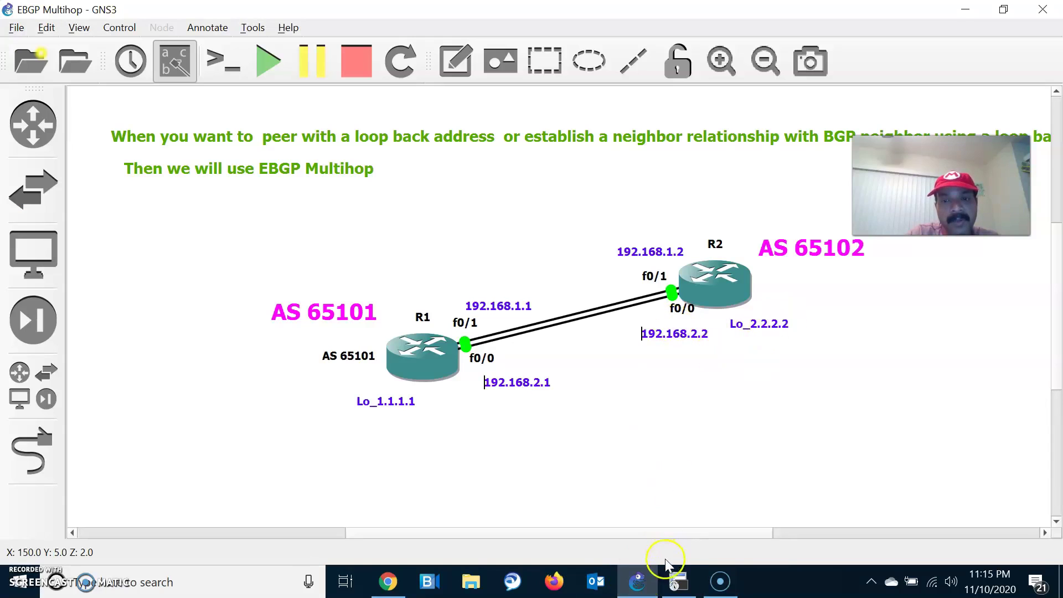
{"action": "left_click", "coordinate": [679, 581]}
{"action": "type", "text": "2.2.2 "}
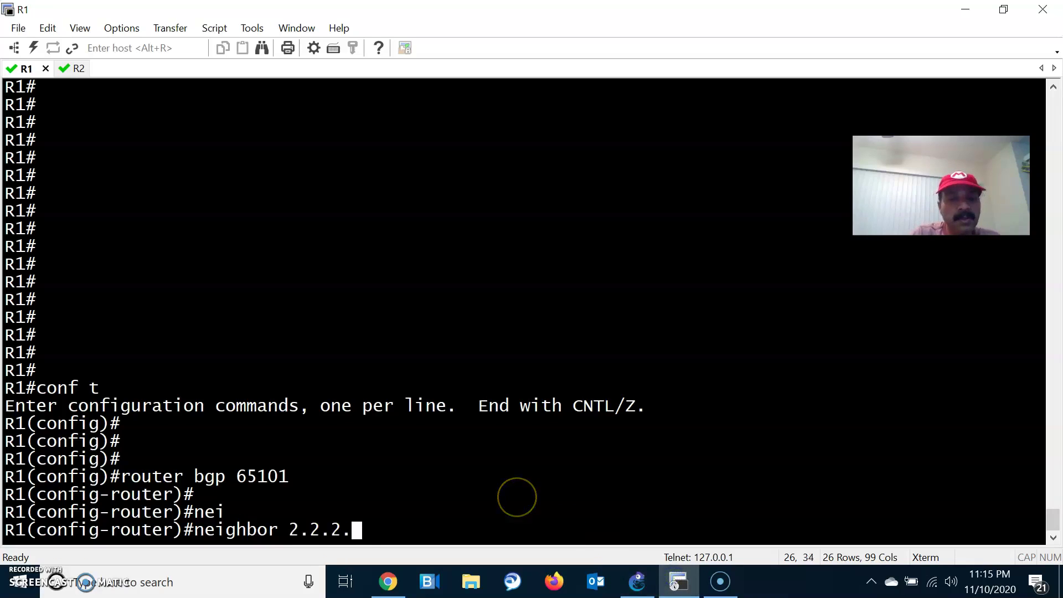
{"action": "type", "text": "remot"}
{"action": "key", "text": "Tab"}
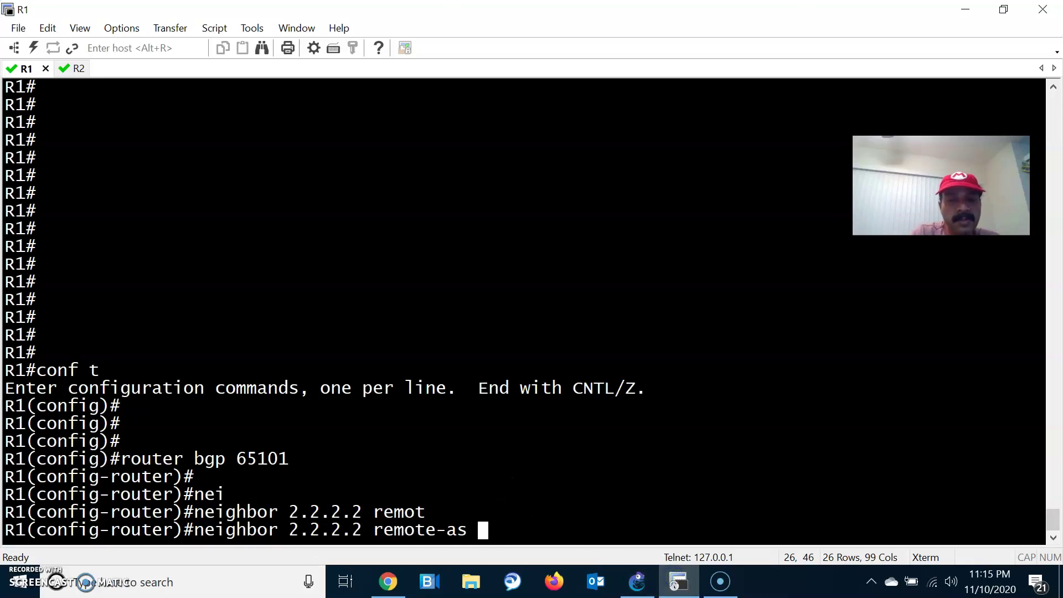
{"action": "type", "text": "65102"}
{"action": "key", "text": "Return"}
Make loopback 0 the update source for neighbor 2.2.2.2.
{"action": "key", "text": "Up"}
{"action": "key", "text": "BackSpace"}
{"action": "key", "text": "BackSpace"}
{"action": "key", "text": "BackSpace"}
{"action": "key", "text": "BackSpace"}
{"action": "key", "text": "BackSpace"}
{"action": "key", "text": "BackSpace"}
{"action": "key", "text": "BackSpace"}
{"action": "key", "text": "BackSpace"}
{"action": "key", "text": "BackSpace"}
{"action": "key", "text": "BackSpace"}
{"action": "key", "text": "BackSpace"}
{"action": "key", "text": "BackSpace"}
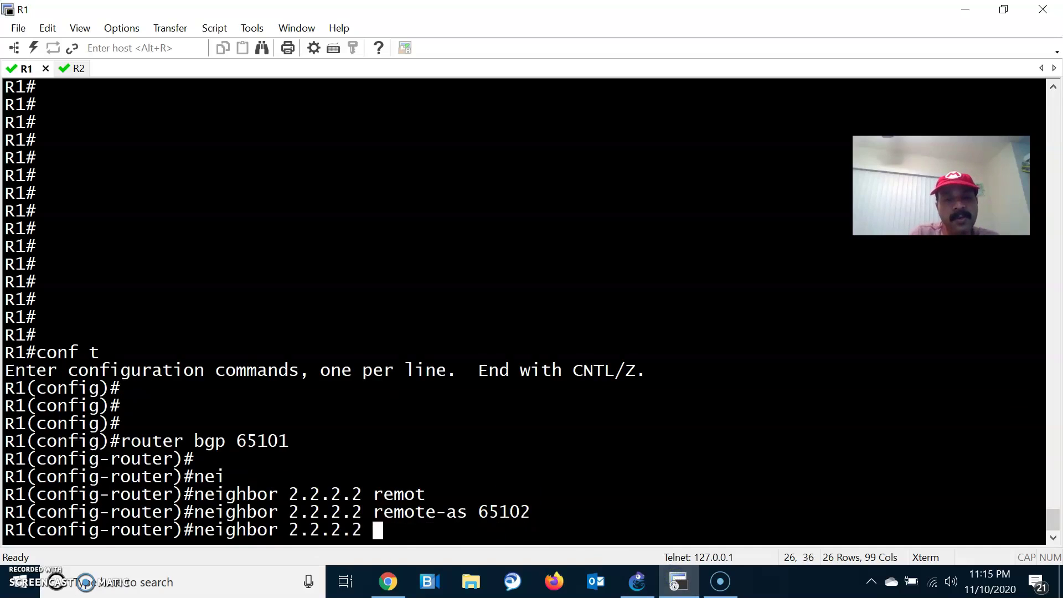
{"action": "type", "text": "up"}
{"action": "key", "text": "Tab"}
{"action": "type", "text": "lo"}
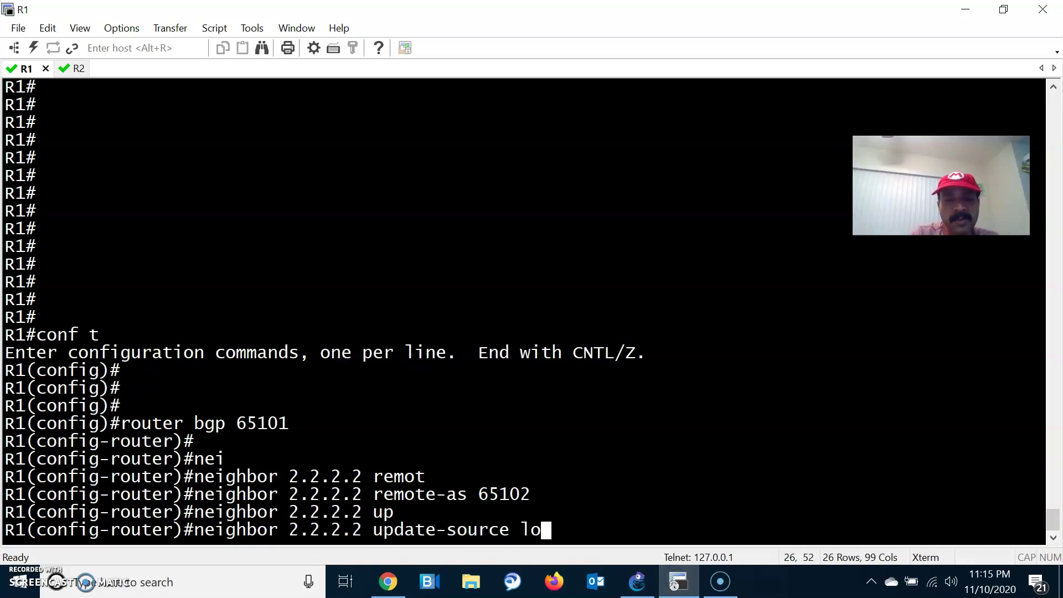
{"action": "key", "text": "Tab"}
{"action": "type", "text": "0"}
{"action": "key", "text": "Return"}
{"action": "key", "text": "Return"}
Set ebgp-multihop 2 for neighbor 2.2.2.2 and exit configuration mode on R1.
{"action": "key", "text": "alt+Tab"}
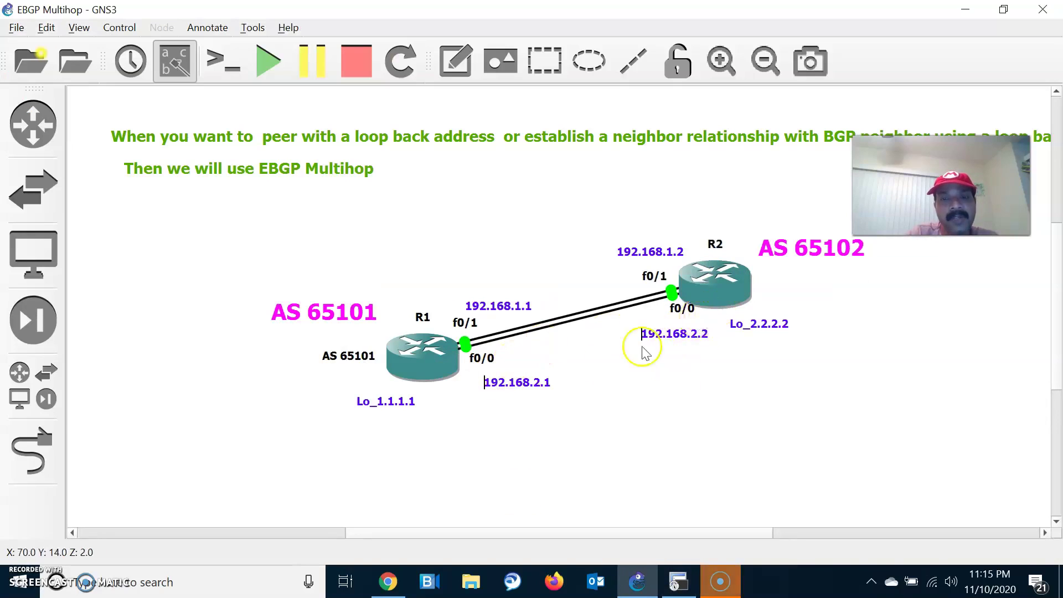
{"action": "key", "text": "alt+Tab"}
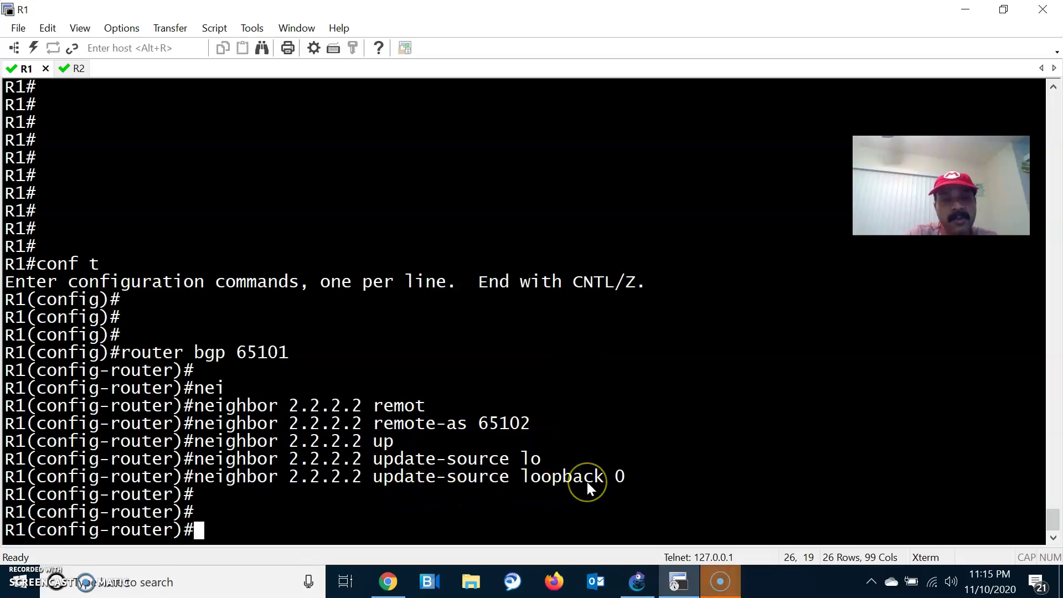
{"action": "key", "text": "Up"}
{"action": "key", "text": "BackSpace"}
{"action": "key", "text": "BackSpace"}
{"action": "key", "text": "BackSpace"}
{"action": "key", "text": "BackSpace"}
{"action": "key", "text": "BackSpace"}
{"action": "key", "text": "BackSpace"}
{"action": "key", "text": "BackSpace"}
{"action": "key", "text": "BackSpace"}
{"action": "key", "text": "BackSpace"}
{"action": "key", "text": "BackSpace"}
{"action": "key", "text": "BackSpace"}
{"action": "key", "text": "BackSpace"}
{"action": "key", "text": "BackSpace"}
{"action": "key", "text": "BackSpace"}
{"action": "key", "text": "BackSpace"}
{"action": "key", "text": "BackSpace"}
{"action": "key", "text": "BackSpace"}
{"action": "key", "text": "BackSpace"}
{"action": "key", "text": "BackSpace"}
{"action": "key", "text": "BackSpace"}
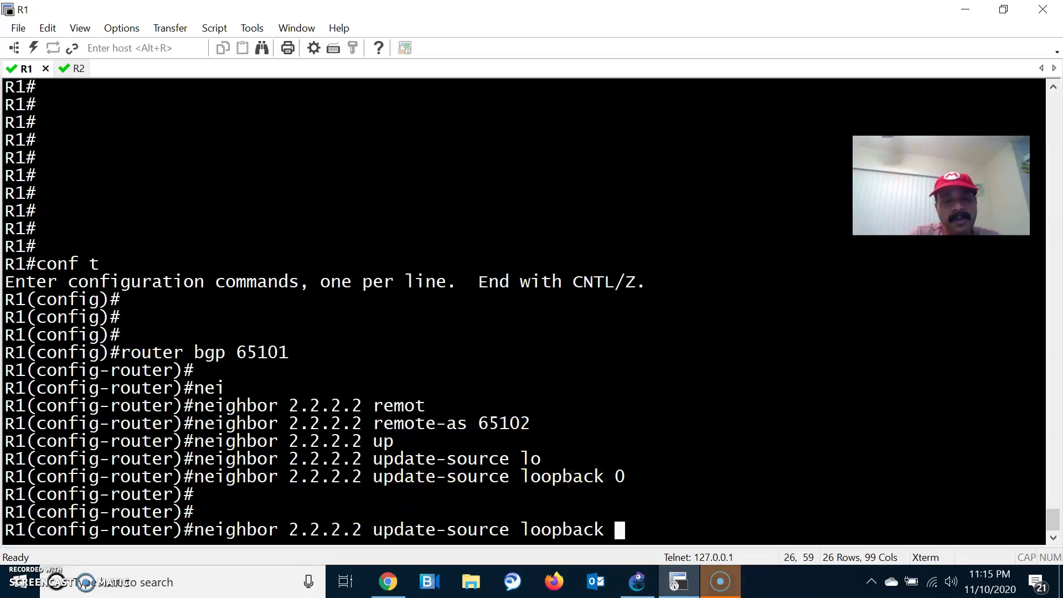
{"action": "key", "text": "BackSpace"}
{"action": "key", "text": "BackSpace"}
{"action": "key", "text": "BackSpace"}
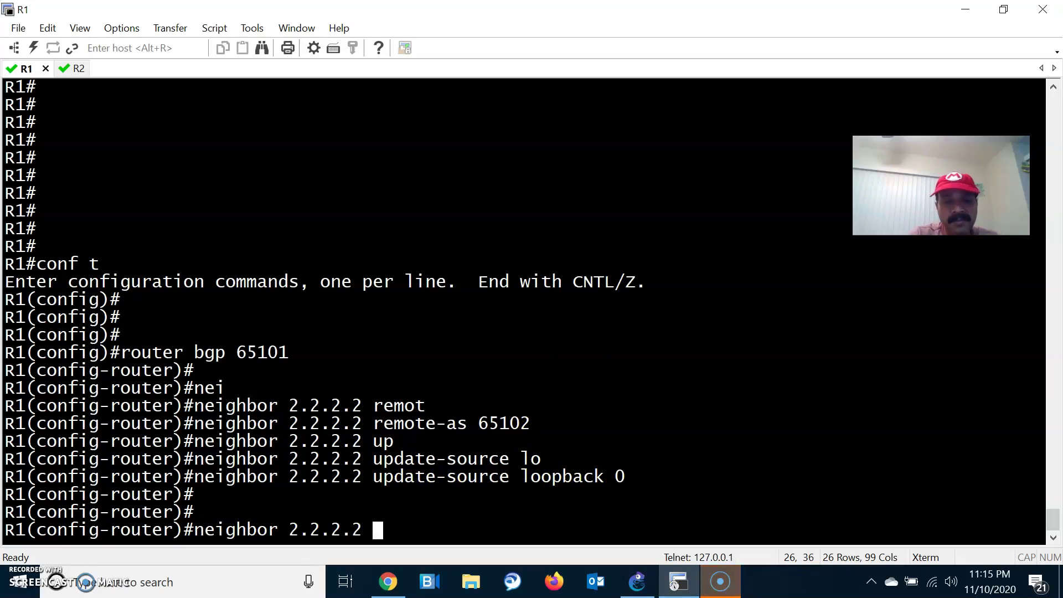
{"action": "type", "text": "ebgp-multihop 2"}
{"action": "key", "text": "Tab"}
{"action": "type", "text": "2"}
{"action": "key", "text": "Return"}
{"action": "key", "text": "Return"}
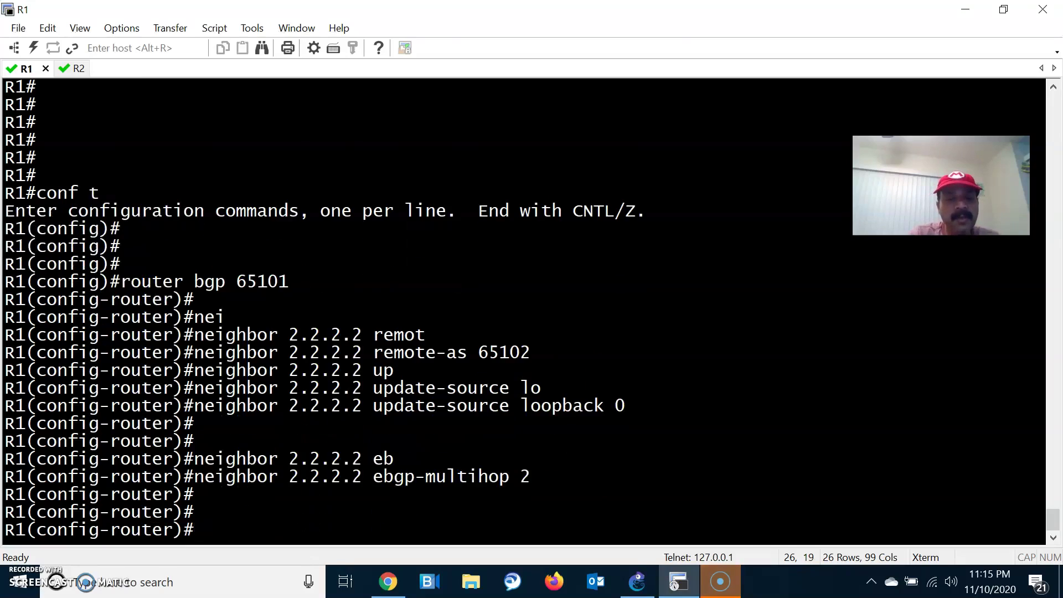
{"action": "key", "text": "alt+Tab"}
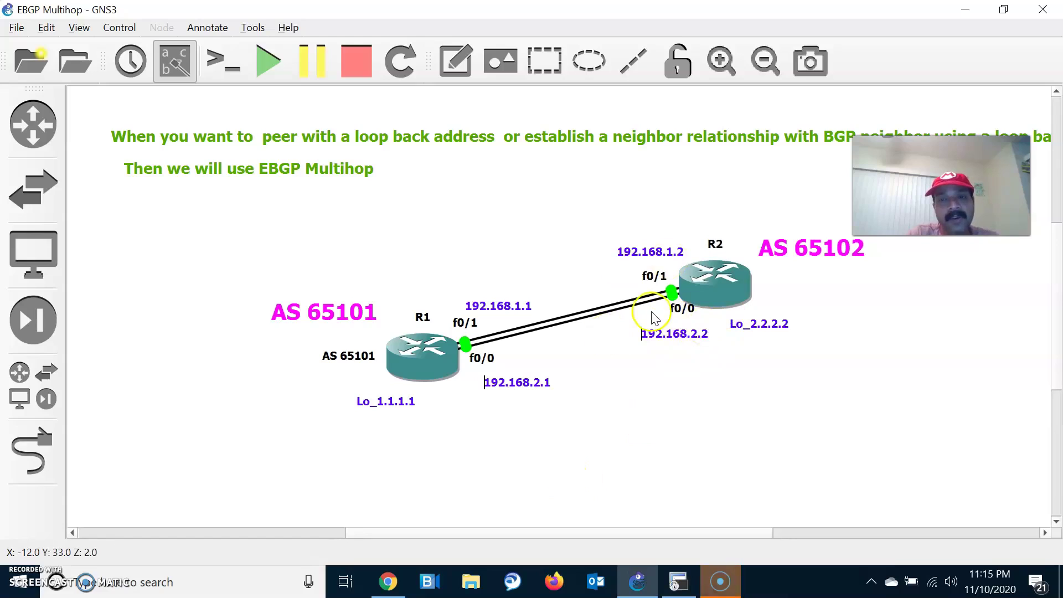
{"action": "key", "text": "alt+Tab"}
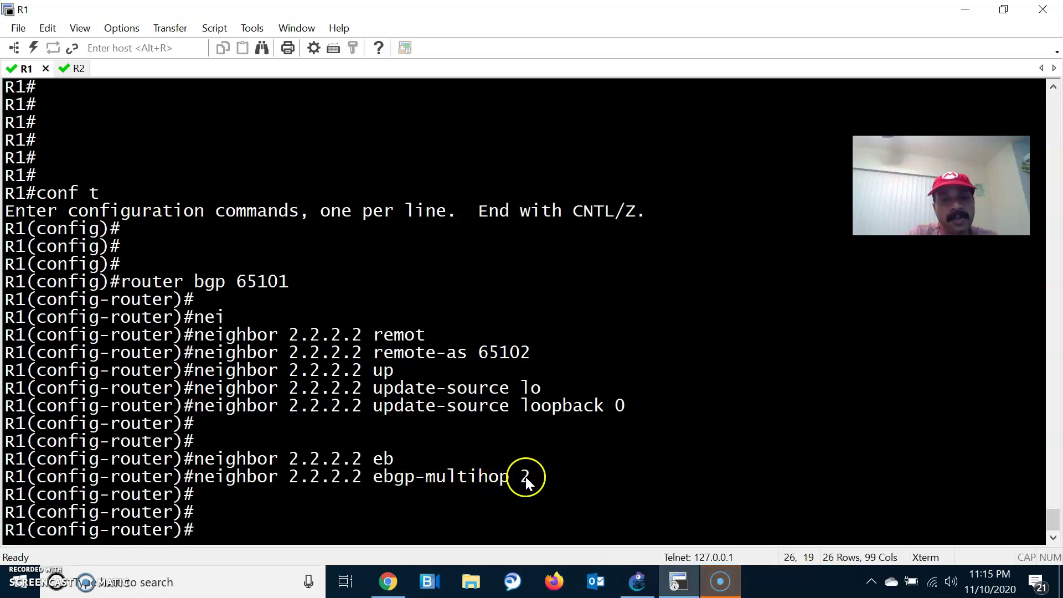
{"action": "key", "text": "Return"}
{"action": "key", "text": "Return"}
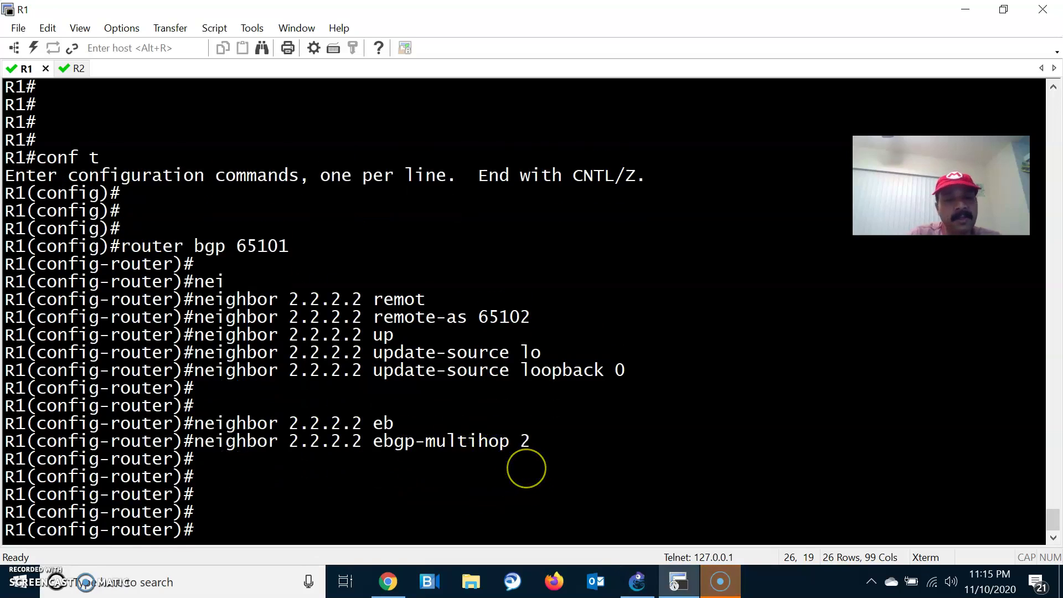
{"action": "key", "text": "ctrl+z"}
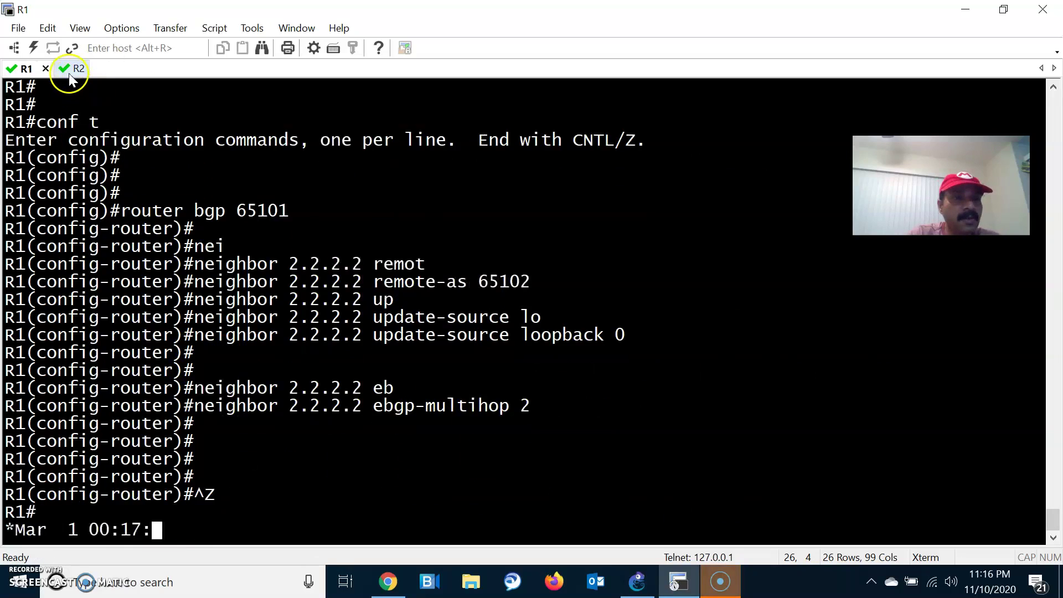
On R2, start BGP AS 65102 and add neighbor 1.1.1.1 with remote-as 65101.
{"action": "left_click", "coordinate": [69, 69]}
{"action": "type", "text": "conf t"}
{"action": "key", "text": "Return"}
{"action": "key", "text": "Return"}
{"action": "key", "text": "Return"}
{"action": "key", "text": "Return"}
{"action": "key", "text": "Return"}
{"action": "key", "text": "Return"}
{"action": "type", "text": "router "}
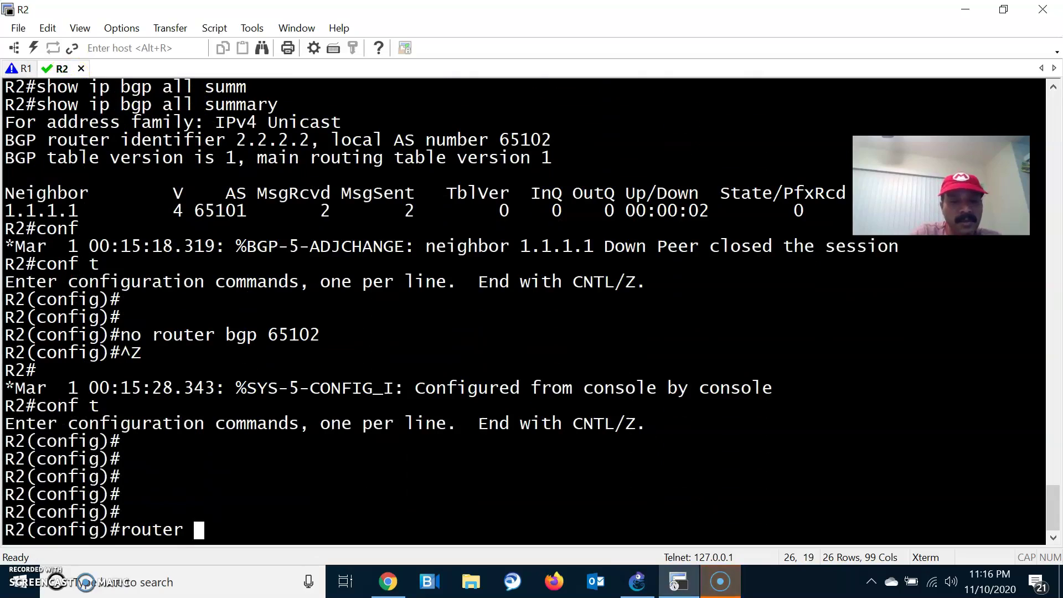
{"action": "type", "text": "bgp 6510"}
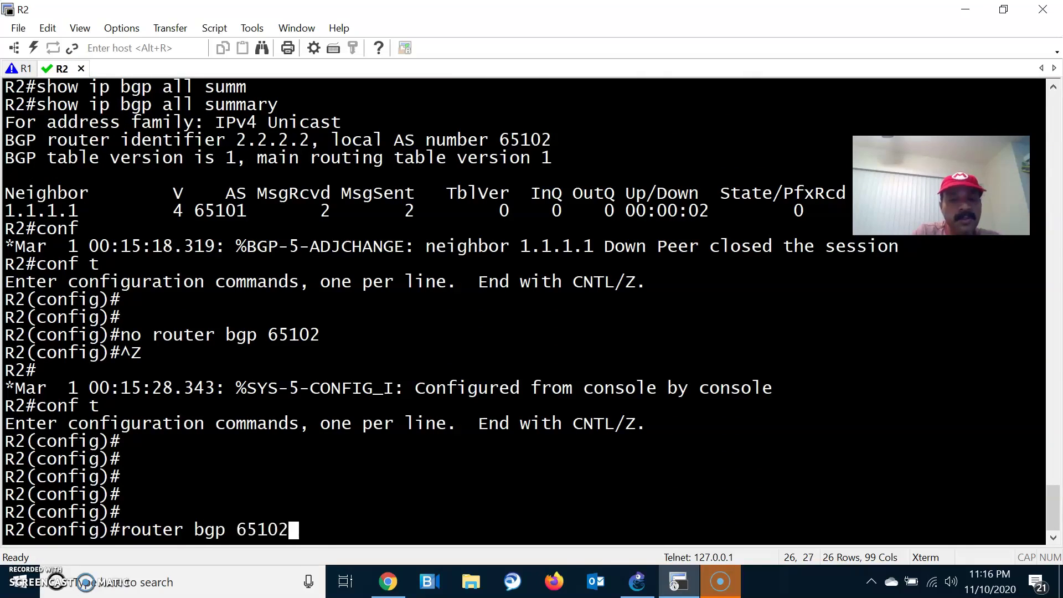
{"action": "type", "text": "2"}
{"action": "key", "text": "Return"}
{"action": "type", "text": "nei"}
{"action": "key", "text": "Tab"}
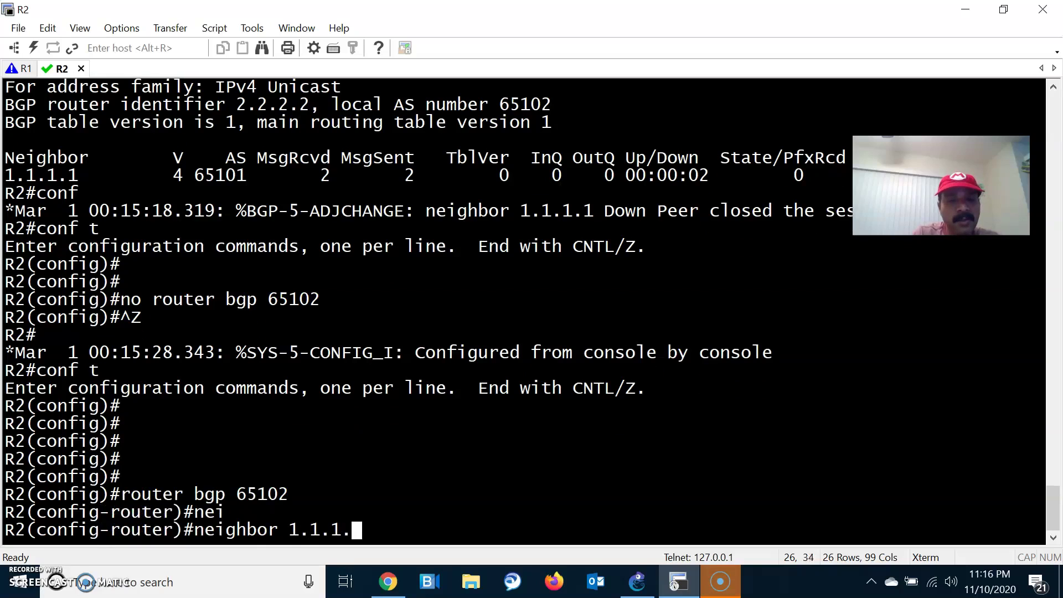
{"action": "key", "text": "alt+Tab"}
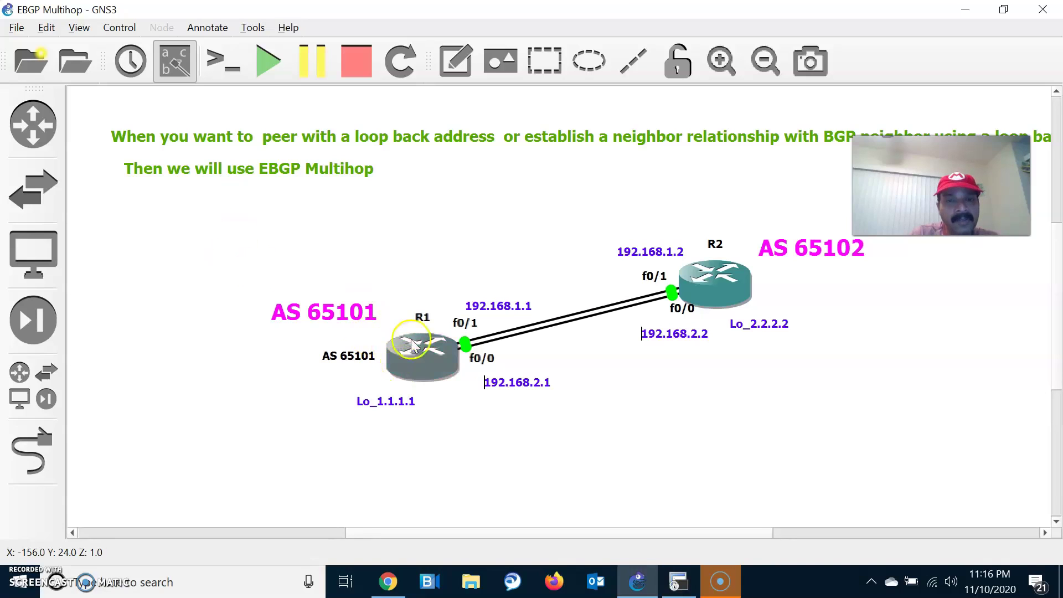
{"action": "key", "text": "alt+Tab"}
{"action": "type", "text": "remot"}
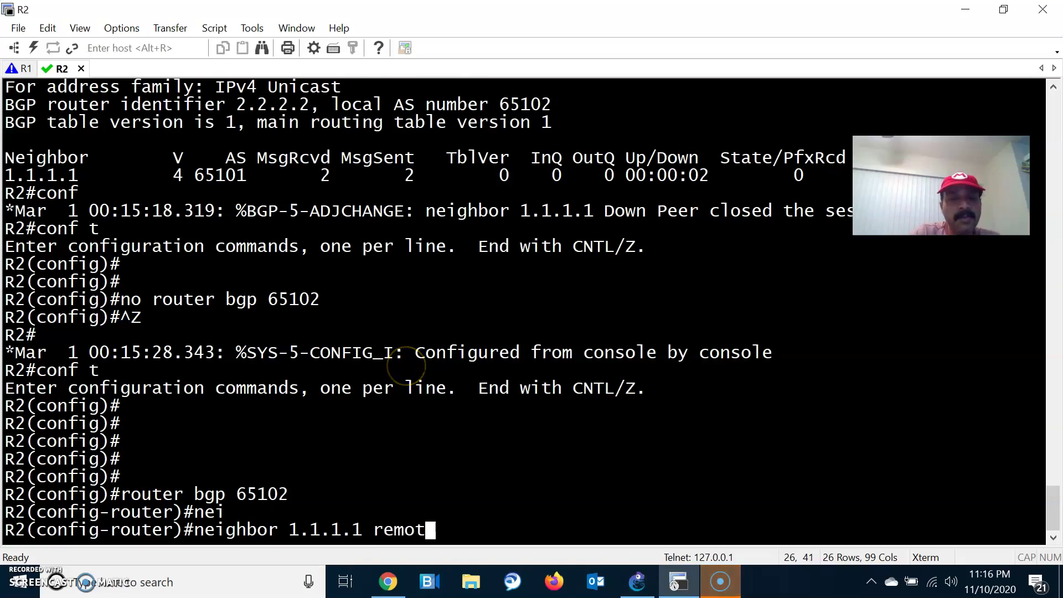
{"action": "key", "text": "Tab"}
{"action": "type", "text": "65101"}
{"action": "key", "text": "Return"}
Make loopback 0 the update source for neighbor 1.1.1.1.
{"action": "key", "text": "Up"}
{"action": "key", "text": "BackSpace"}
{"action": "key", "text": "BackSpace"}
{"action": "key", "text": "BackSpace"}
{"action": "key", "text": "BackSpace"}
{"action": "key", "text": "BackSpace"}
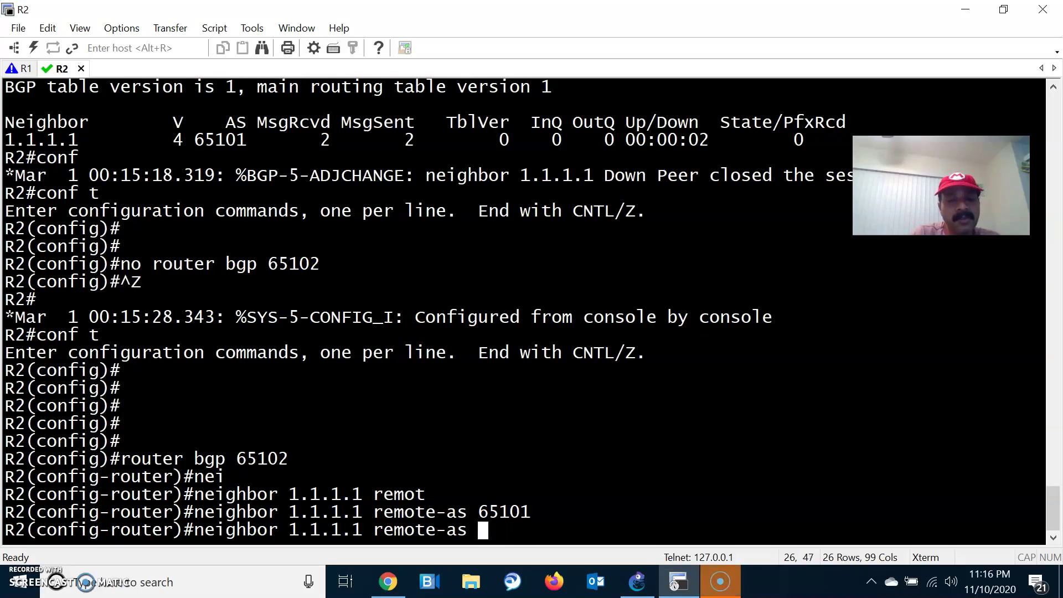
{"action": "key", "text": "BackSpace"}
{"action": "key", "text": "BackSpace"}
{"action": "key", "text": "BackSpace"}
{"action": "key", "text": "BackSpace"}
{"action": "key", "text": "BackSpace"}
{"action": "key", "text": "BackSpace"}
{"action": "key", "text": "BackSpace"}
{"action": "key", "text": "BackSpace"}
{"action": "key", "text": "BackSpace"}
{"action": "key", "text": "BackSpace"}
{"action": "type", "text": "up"}
{"action": "key", "text": "Tab"}
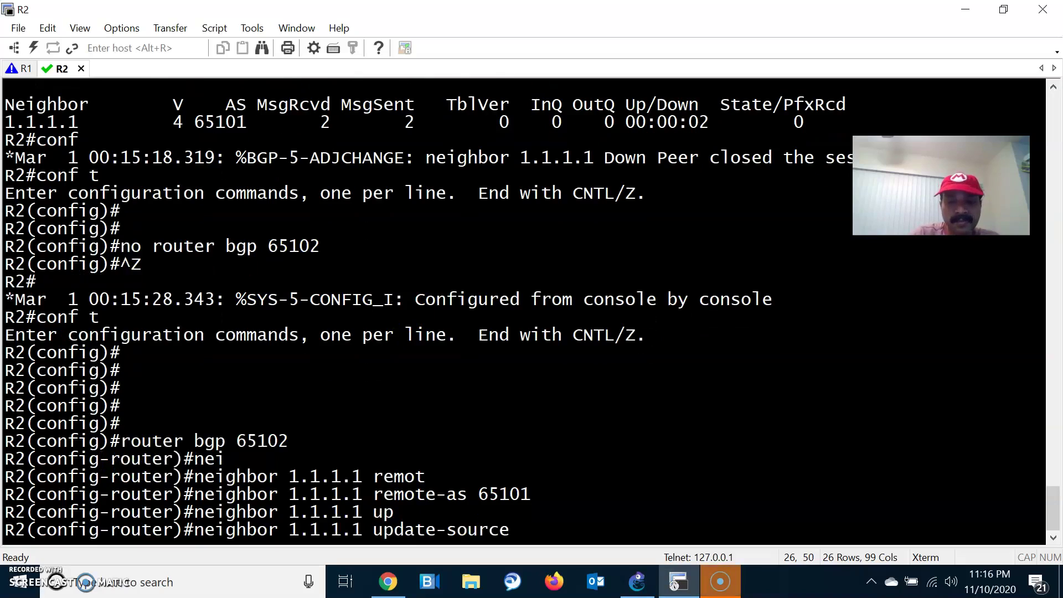
{"action": "type", "text": "lo"}
{"action": "key", "text": "Tab"}
{"action": "type", "text": "0"}
{"action": "key", "text": "Return"}
Set ebgp-multihop 2 for neighbor 1.1.1.1, exit configuration mode, and return to R1's console.
{"action": "key", "text": "Up"}
{"action": "key", "text": "BackSpace"}
{"action": "key", "text": "BackSpace"}
{"action": "key", "text": "BackSpace"}
{"action": "key", "text": "BackSpace"}
{"action": "key", "text": "BackSpace"}
{"action": "key", "text": "BackSpace"}
{"action": "key", "text": "BackSpace"}
{"action": "key", "text": "BackSpace"}
{"action": "key", "text": "BackSpace"}
{"action": "key", "text": "BackSpace"}
{"action": "key", "text": "BackSpace"}
{"action": "key", "text": "BackSpace"}
{"action": "key", "text": "BackSpace"}
{"action": "key", "text": "BackSpace"}
{"action": "key", "text": "BackSpace"}
{"action": "key", "text": "BackSpace"}
{"action": "key", "text": "BackSpace"}
{"action": "key", "text": "BackSpace"}
{"action": "key", "text": "BackSpace"}
{"action": "key", "text": "BackSpace"}
{"action": "key", "text": "BackSpace"}
{"action": "key", "text": "BackSpace"}
{"action": "key", "text": "BackSpace"}
{"action": "key", "text": "BackSpace"}
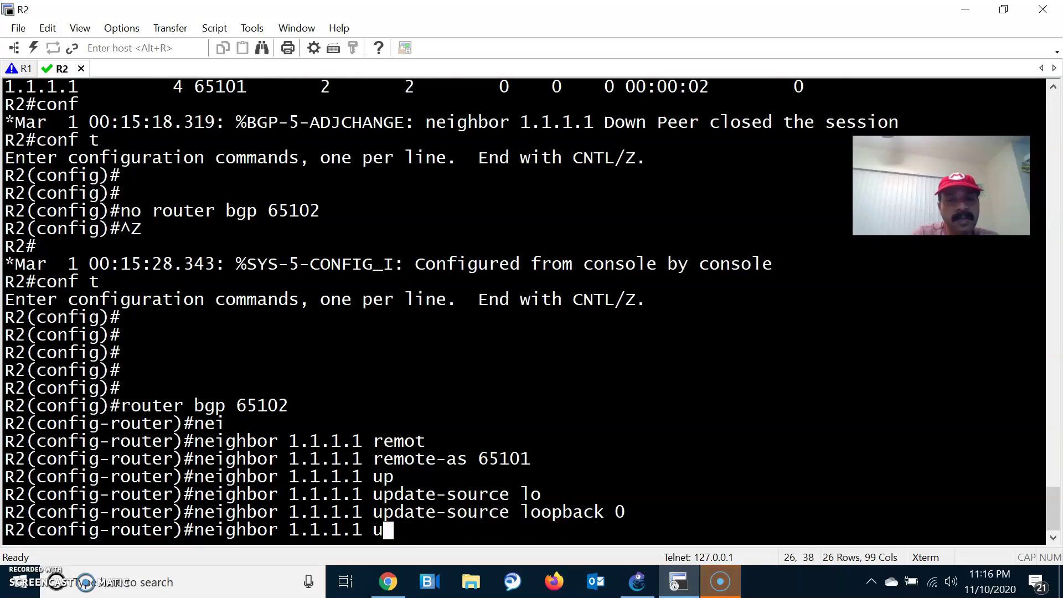
{"action": "type", "text": "eb"}
{"action": "key", "text": "Tab"}
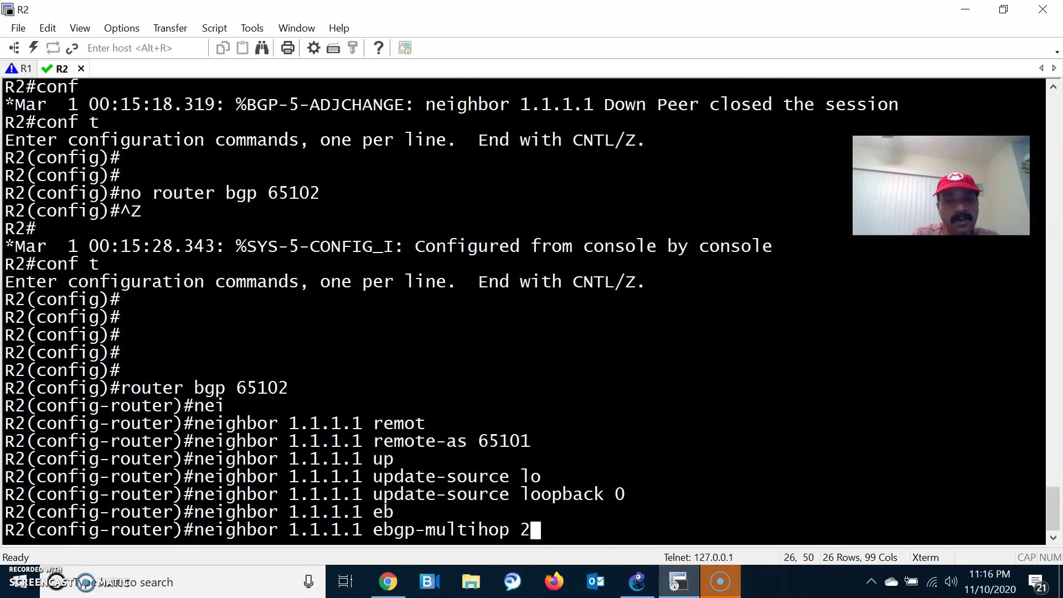
{"action": "type", "text": "2"}
{"action": "key", "text": "Return"}
{"action": "key", "text": "Return"}
{"action": "key", "text": "Return"}
{"action": "key", "text": "Return"}
{"action": "key", "text": "ctrl+z"}
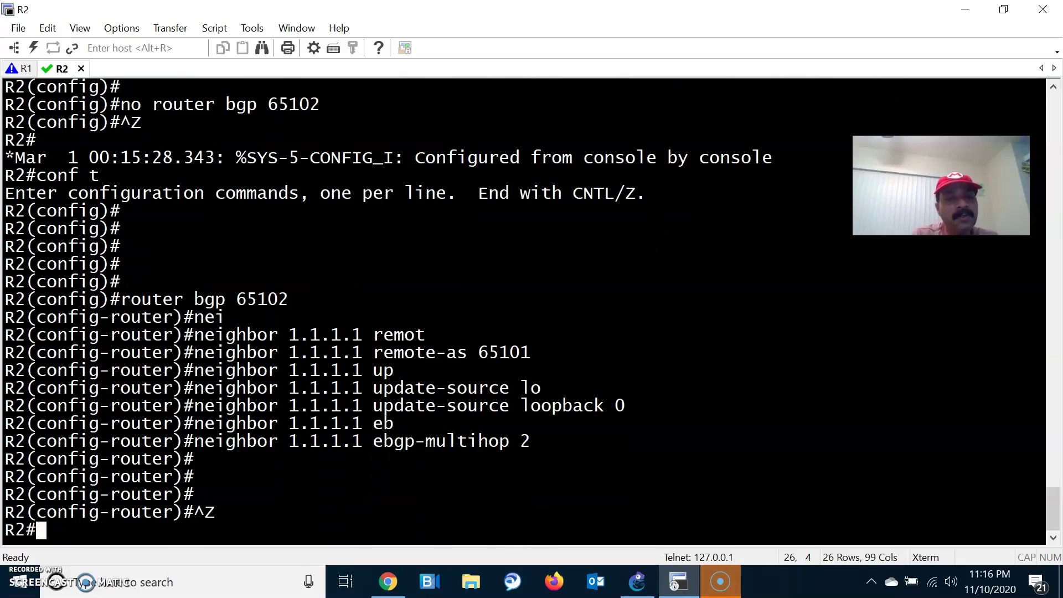
{"action": "key", "text": "Return"}
{"action": "key", "text": "Return"}
{"action": "key", "text": "Return"}
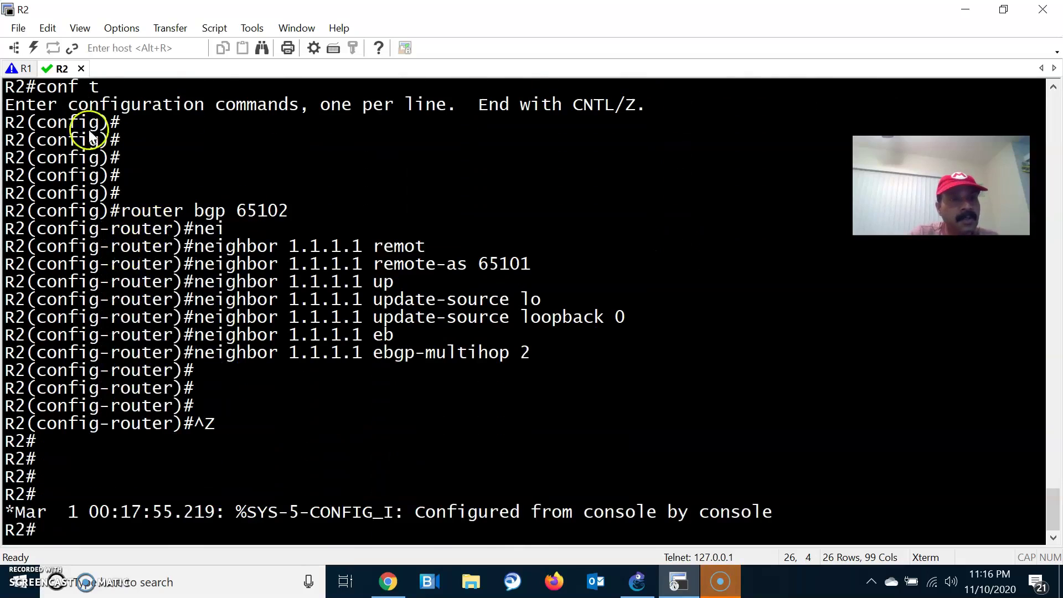
{"action": "left_click", "coordinate": [23, 69]}
{"action": "key", "text": "Return"}
{"action": "key", "text": "Return"}
{"action": "key", "text": "Return"}
Run show ip bgp all summary on R1 twice to check the BGP neighbor state.
{"action": "type", "text": "show ip bgp"}
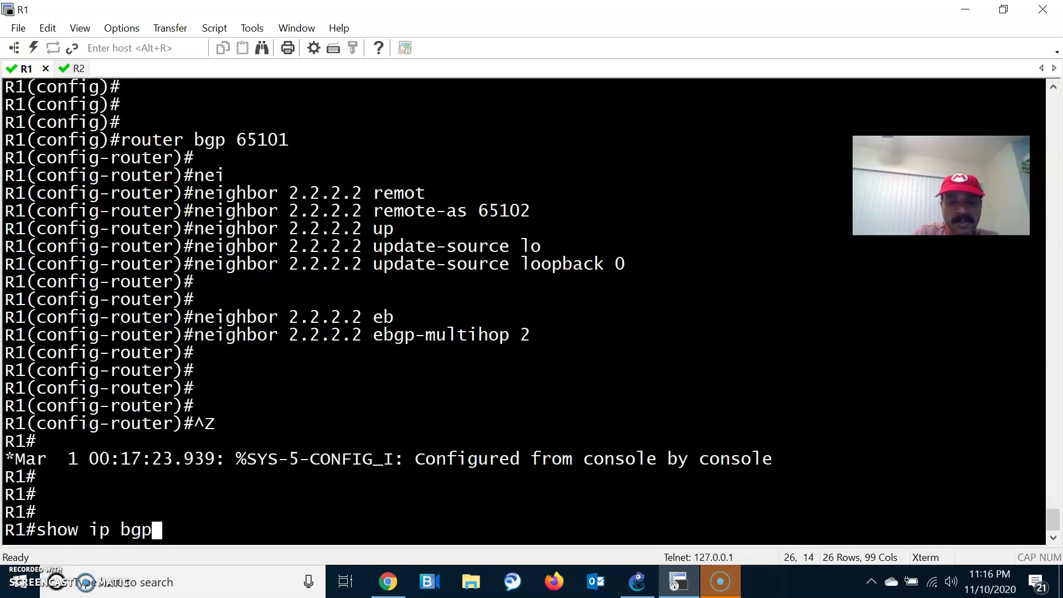
{"action": "type", "text": " all summ"}
{"action": "key", "text": "Tab"}
{"action": "key", "text": "Return"}
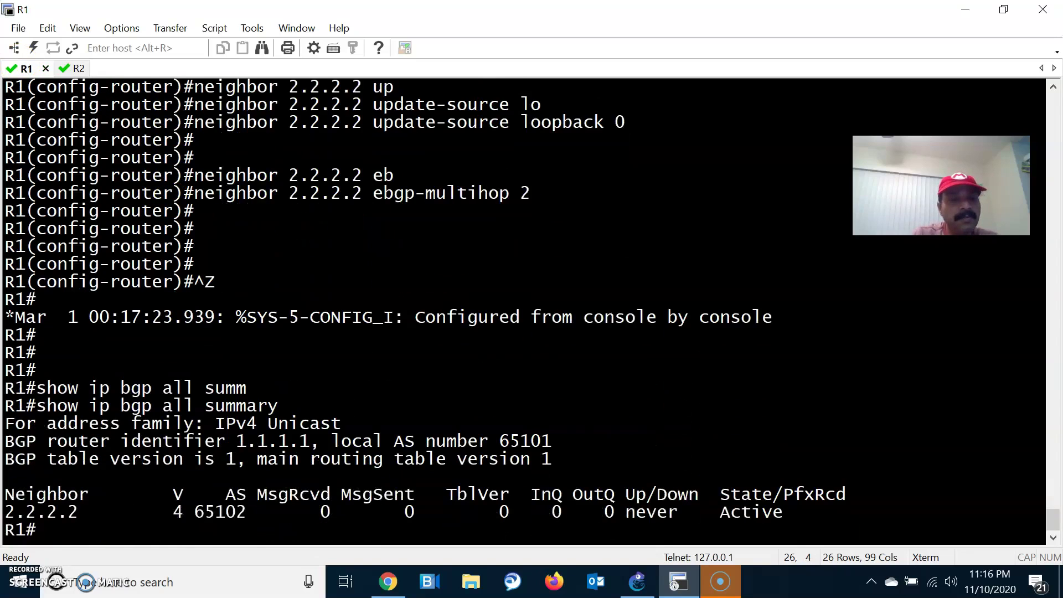
{"action": "key", "text": "Return"}
{"action": "key", "text": "Return"}
{"action": "key", "text": "Up"}
{"action": "key", "text": "Return"}
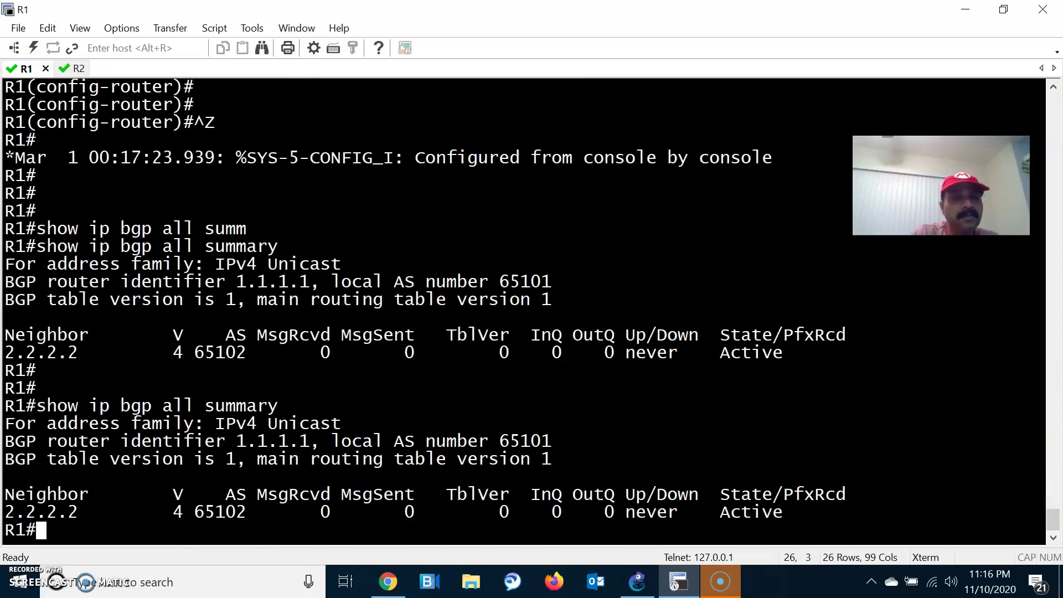
Run show ip bgp all summary on R2, confirming neighbor 1.1.1.1 is up.
{"action": "left_click", "coordinate": [69, 74]}
{"action": "type", "text": "show ip bgp"}
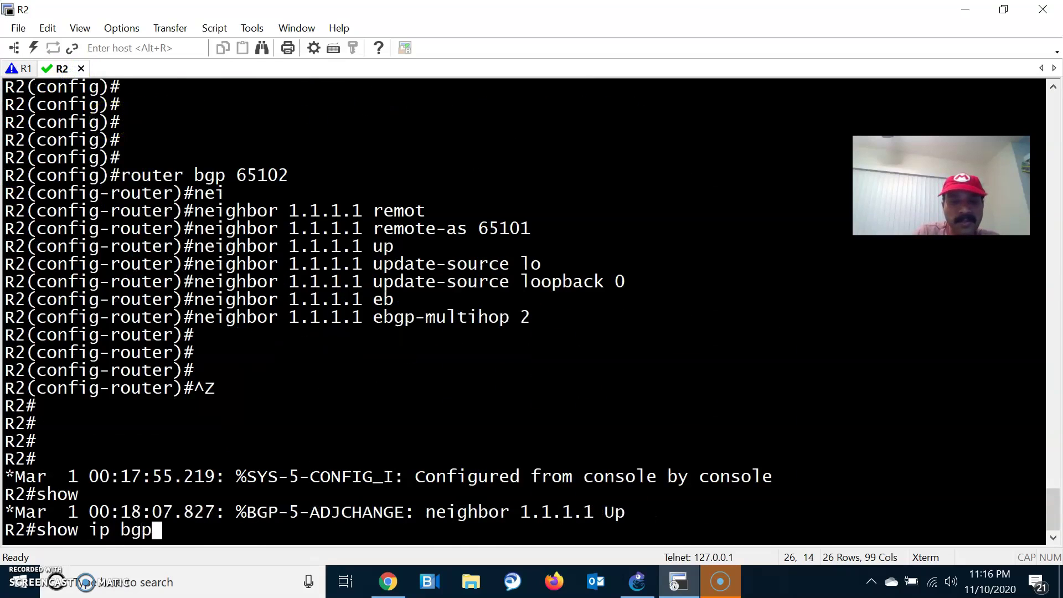
{"action": "type", "text": " all summ"}
{"action": "key", "text": "Tab"}
{"action": "key", "text": "Return"}
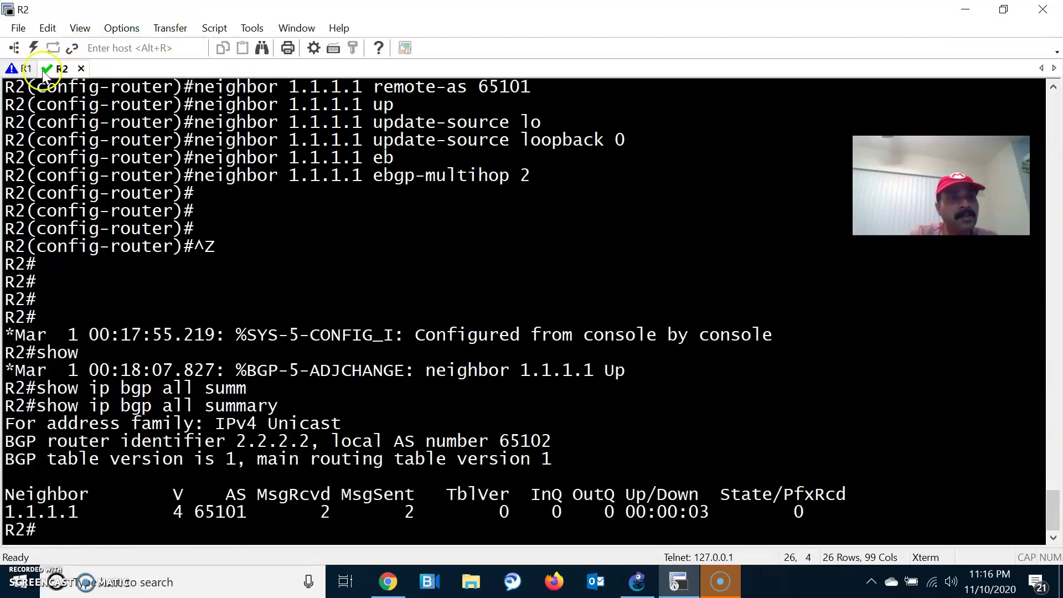
{"action": "key", "text": "alt+Tab"}
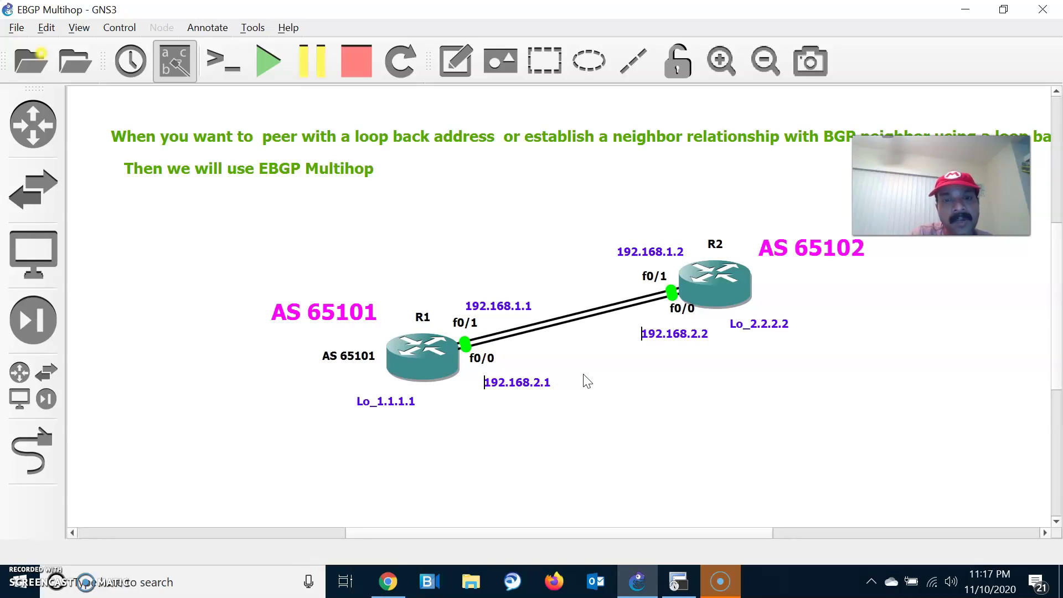
On R1, add a static route to 2.2.2.2 255.255.255.255 via 192.168.1.2.
{"action": "left_click", "coordinate": [520, 362]}
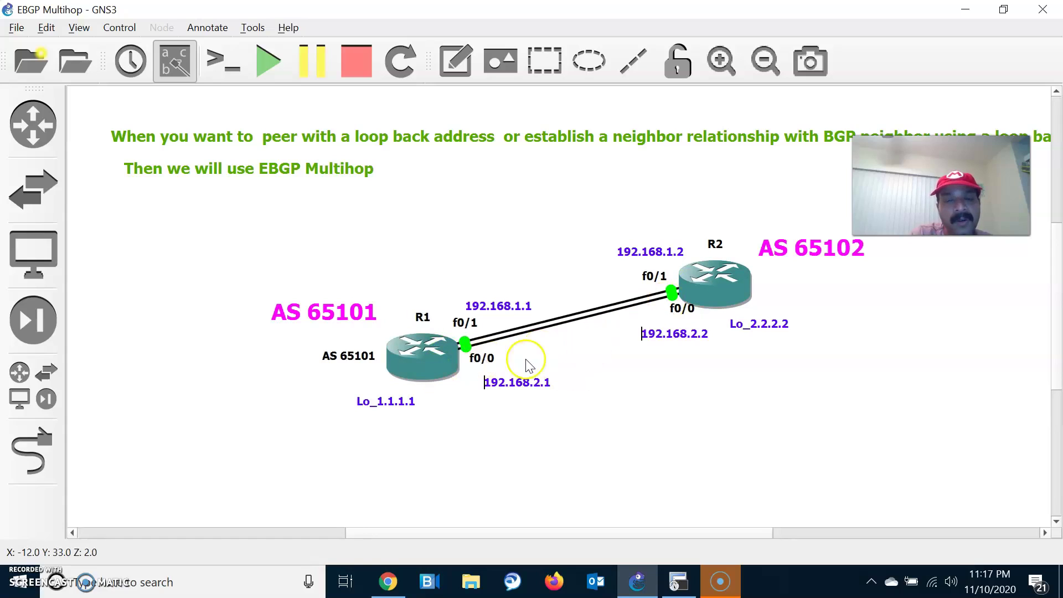
{"action": "left_click", "coordinate": [438, 383]}
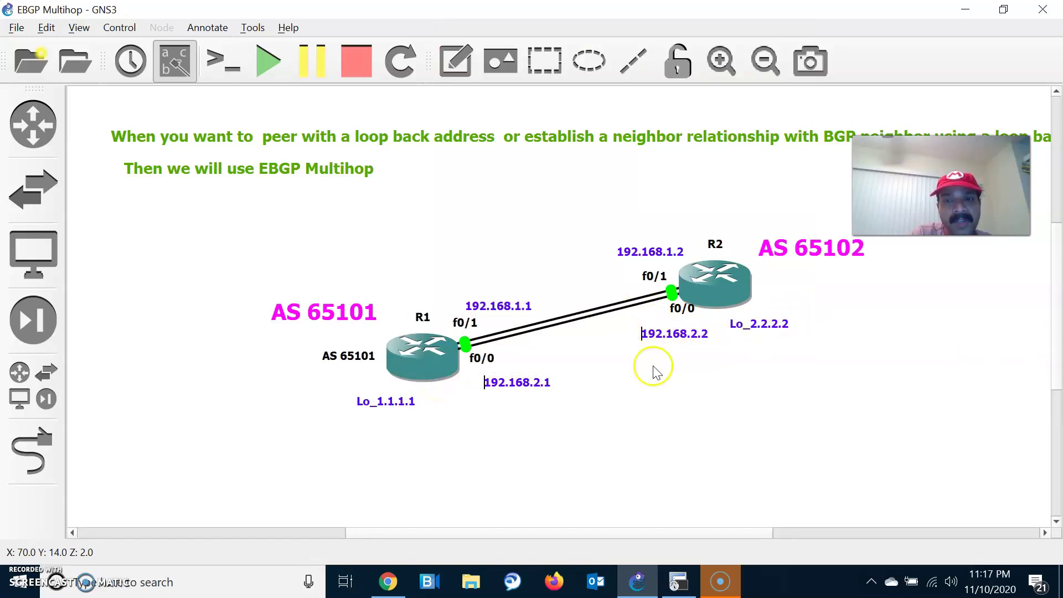
{"action": "left_click", "coordinate": [678, 581]}
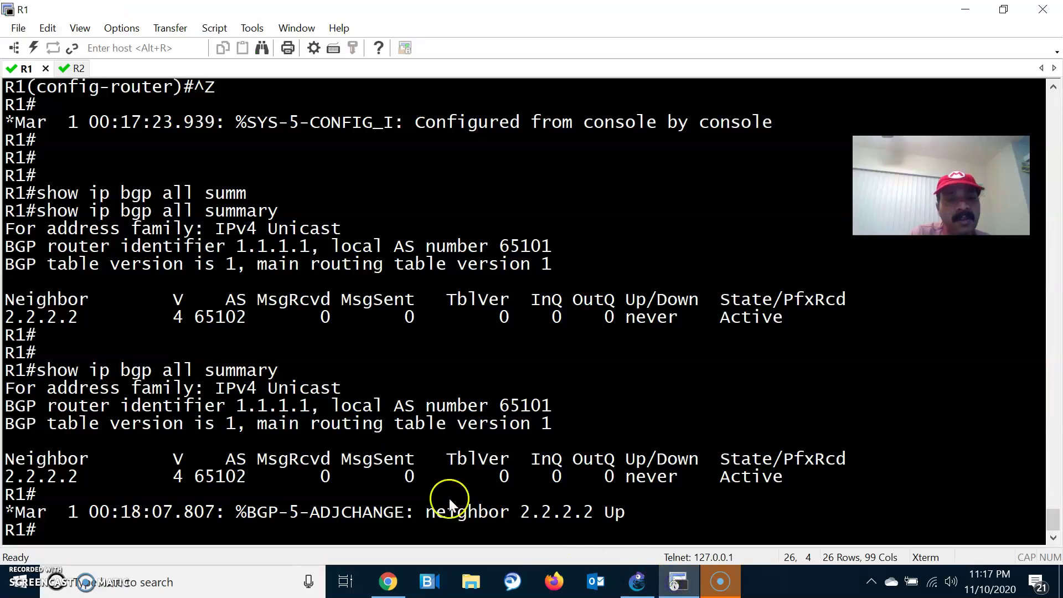
{"action": "type", "text": "conf t"}
{"action": "key", "text": "Return"}
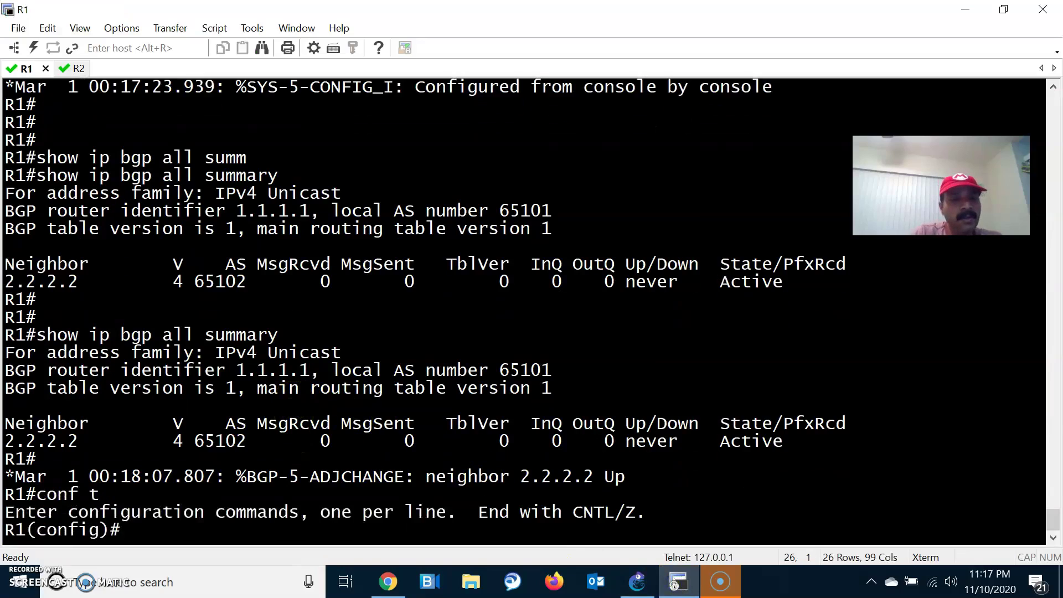
{"action": "key", "text": "Return"}
{"action": "key", "text": "Return"}
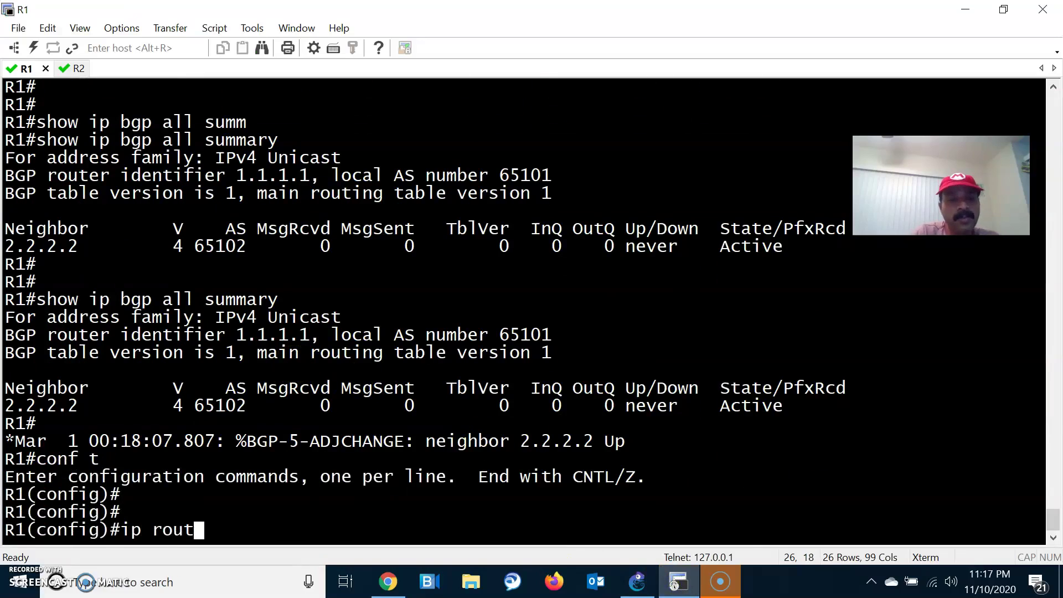
{"action": "key", "text": "alt+Tab"}
{"action": "type", "text": "ip route"}
{"action": "key", "text": "alt+Tab"}
{"action": "type", "text": "2.2."}
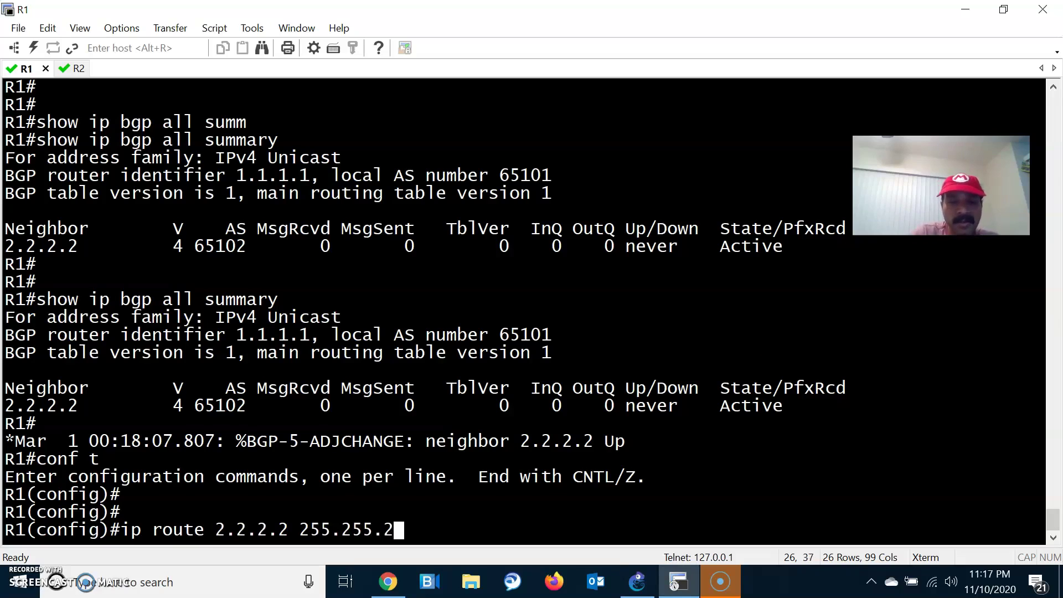
{"action": "type", "text": "2.2 255.255.255.255"}
{"action": "key", "text": "alt+Tab"}
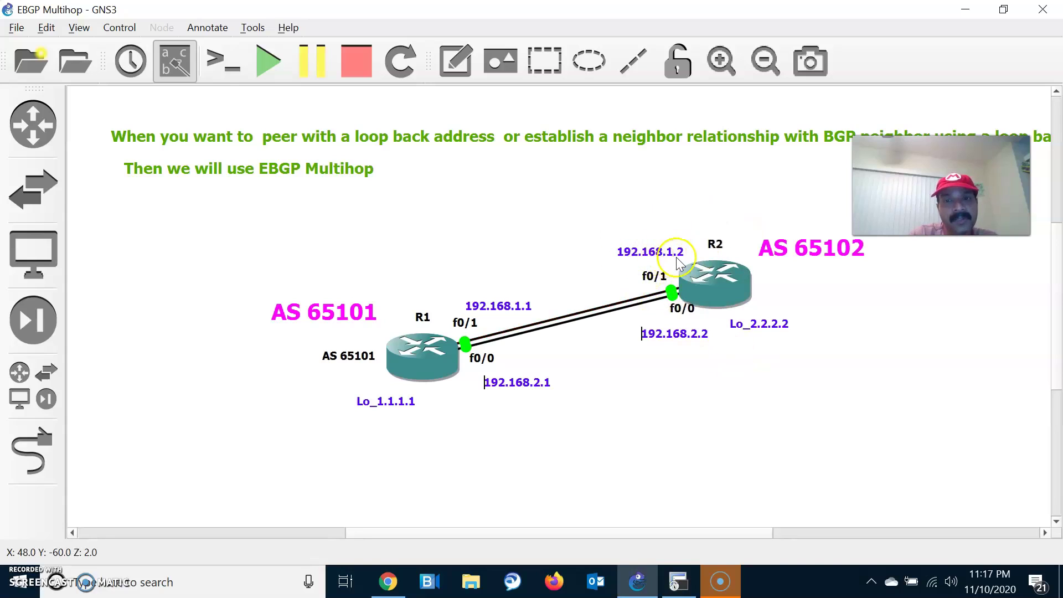
{"action": "key", "text": "alt+Tab"}
{"action": "type", "text": "192.168"}
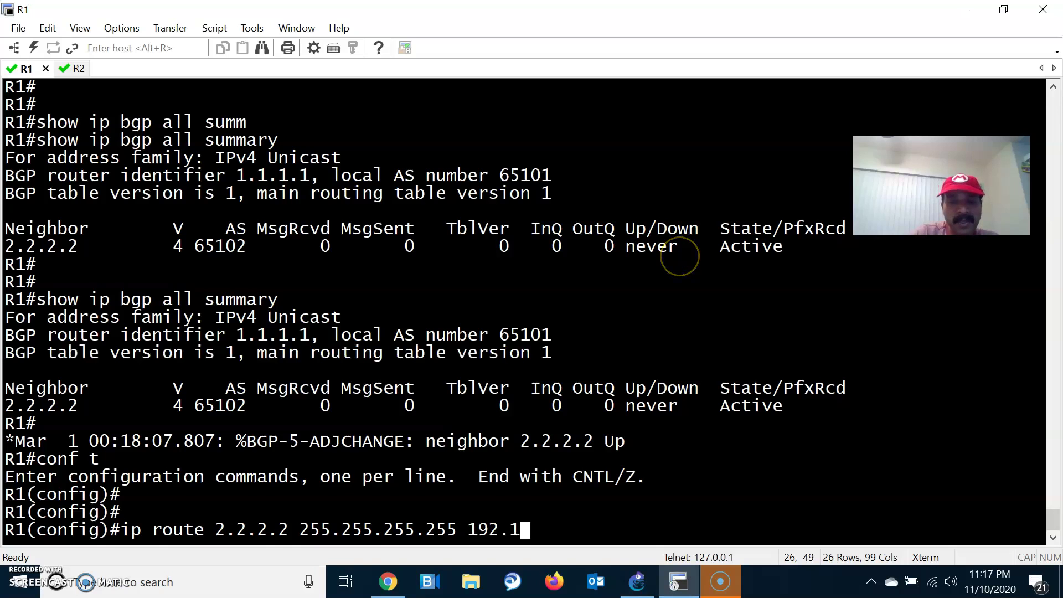
{"action": "key", "text": "Return"}
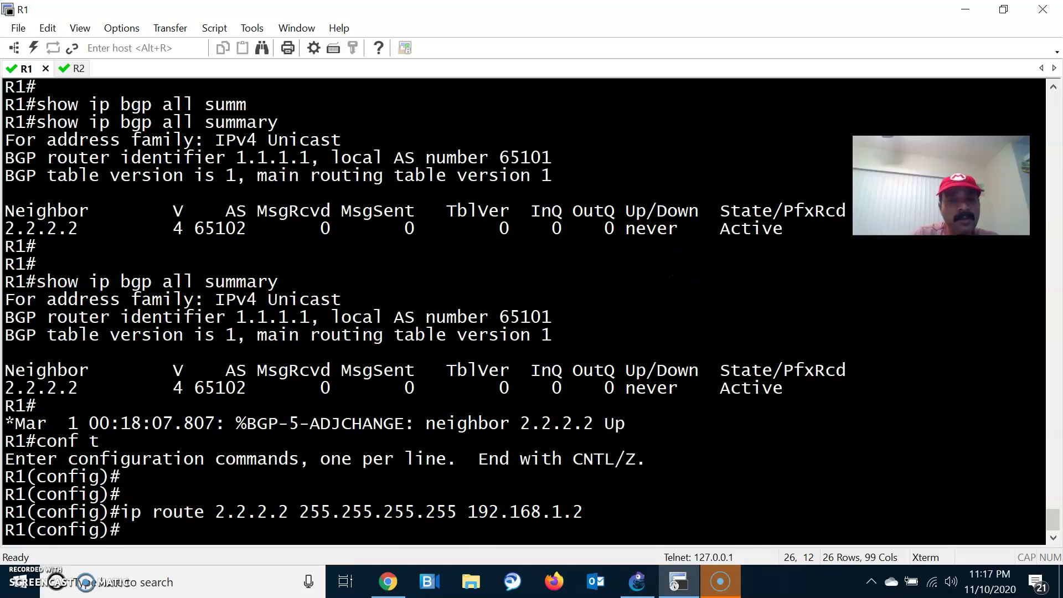
Add a second static route to 2.2.2.2/32 via 192.168.2.2 and exit configuration mode.
{"action": "key", "text": "alt+Tab"}
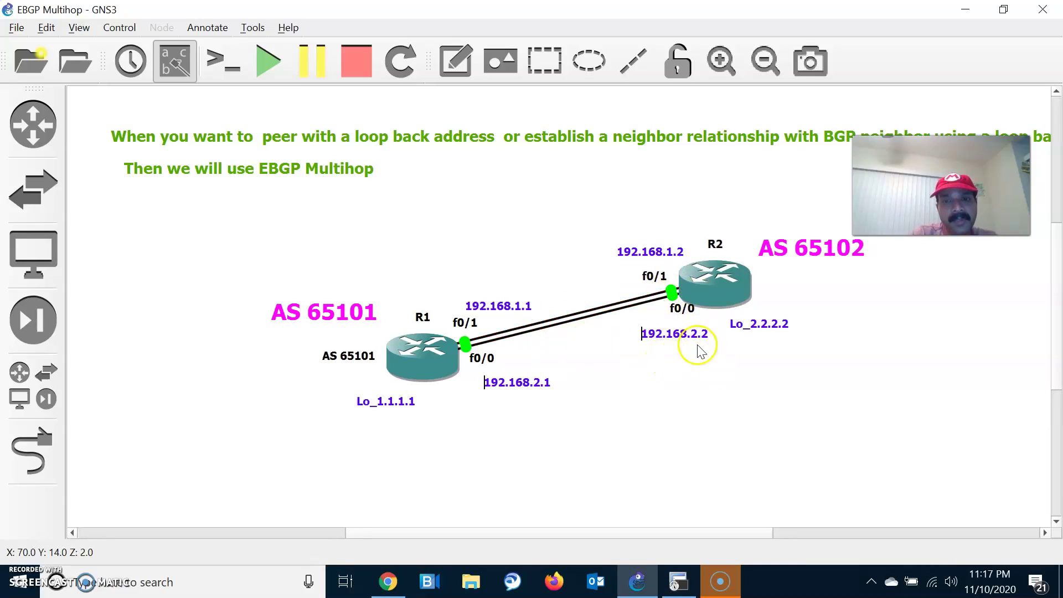
{"action": "key", "text": "alt+Tab"}
{"action": "key", "text": "Up"}
{"action": "key", "text": "BackSpace"}
{"action": "type", "text": "2.2"}
{"action": "key", "text": "Return"}
{"action": "key", "text": "Return"}
{"action": "key", "text": "ctrl+z"}
{"action": "key", "text": "Return"}
{"action": "key", "text": "Return"}
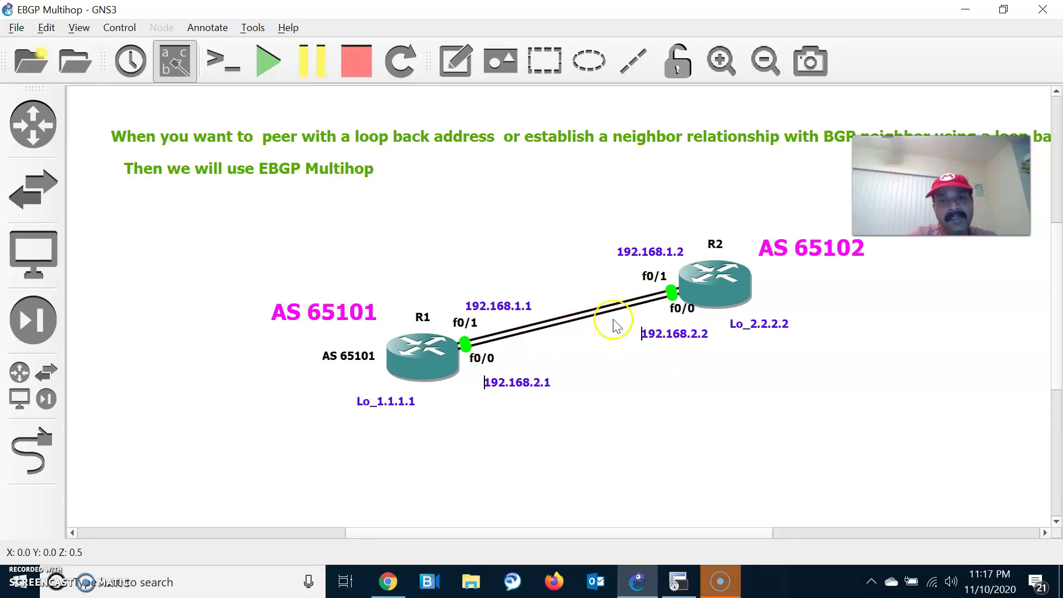